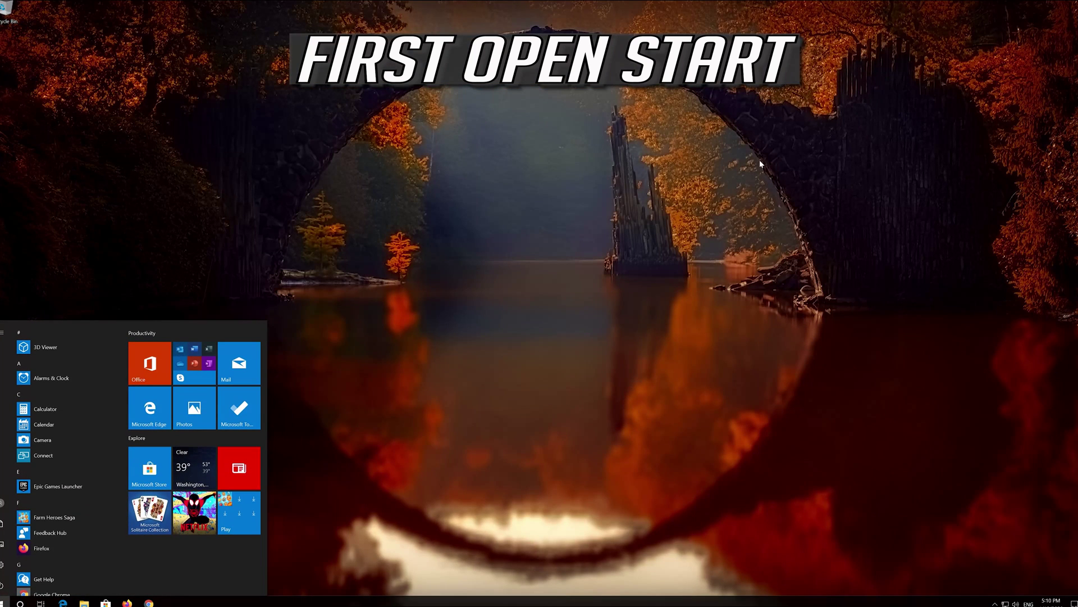
Step: Open Windows Settings from Start and go to Apps to show the installed apps list
mouse_move(2, 564)
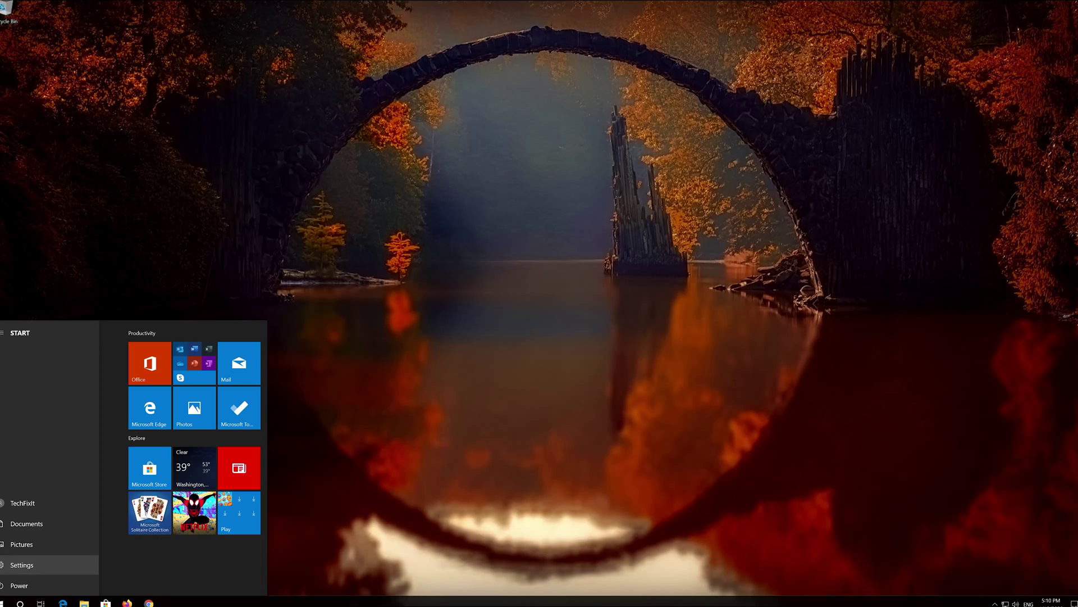
click(6, 564)
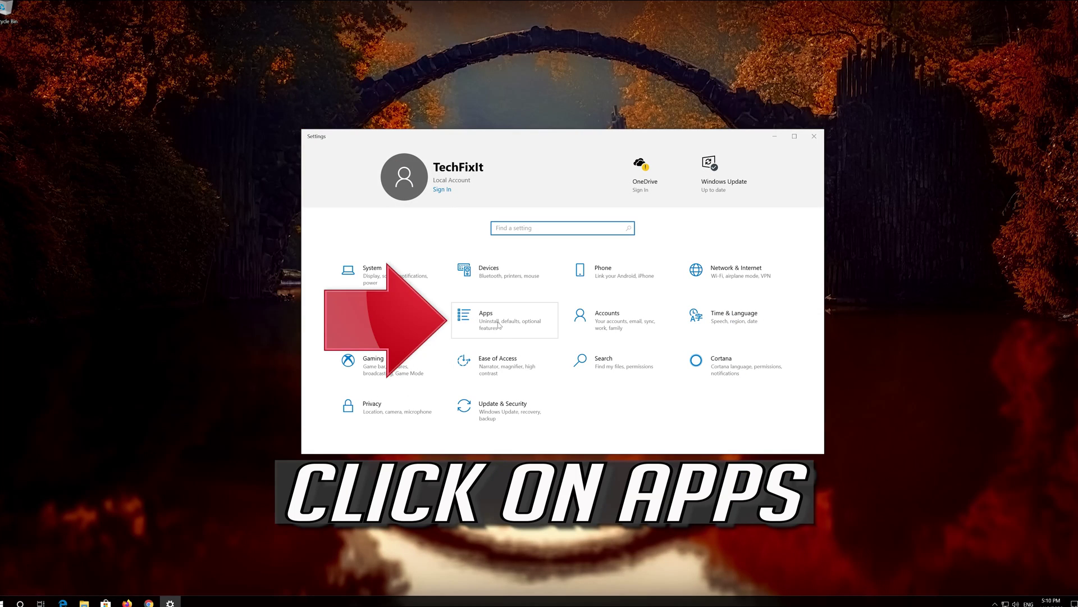
click(525, 321)
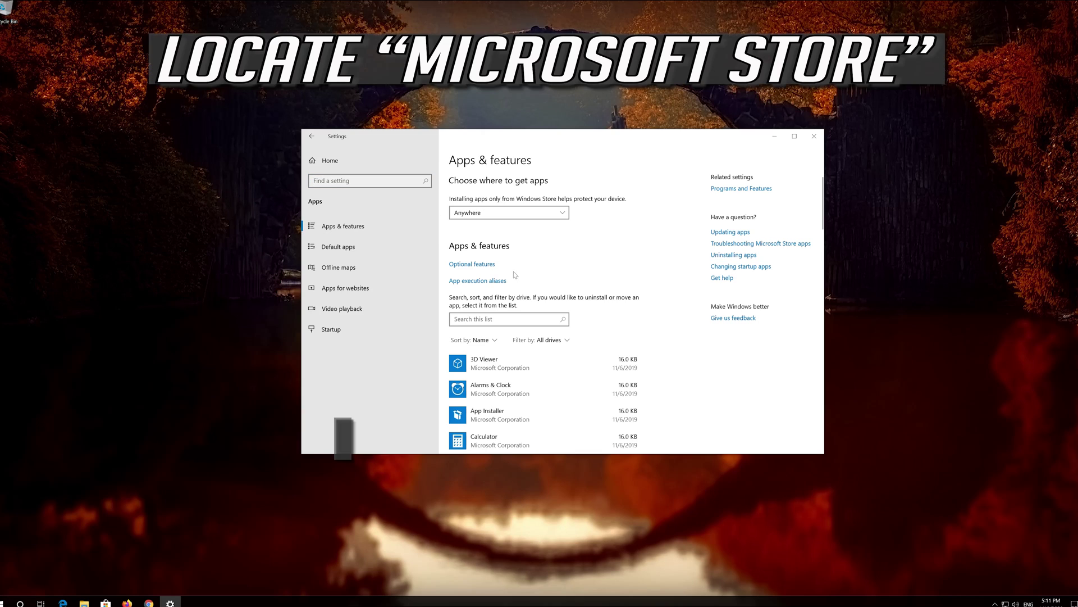
Step: Find Microsoft Store in the apps list and select it to reveal its options
scroll(521, 278, down, 5)
scroll(521, 279, down, 4)
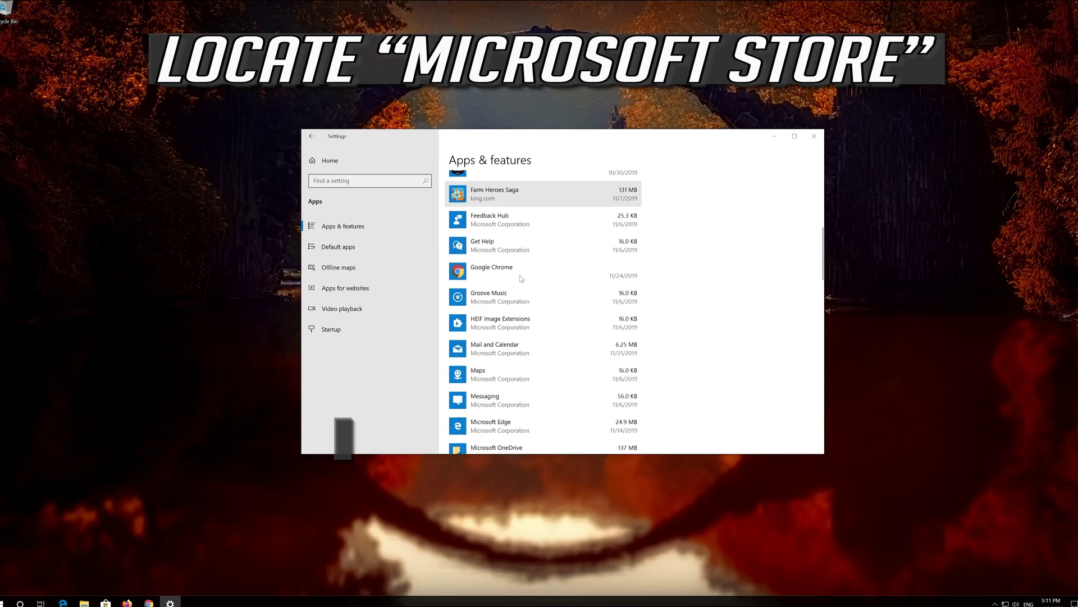
scroll(520, 279, down, 3)
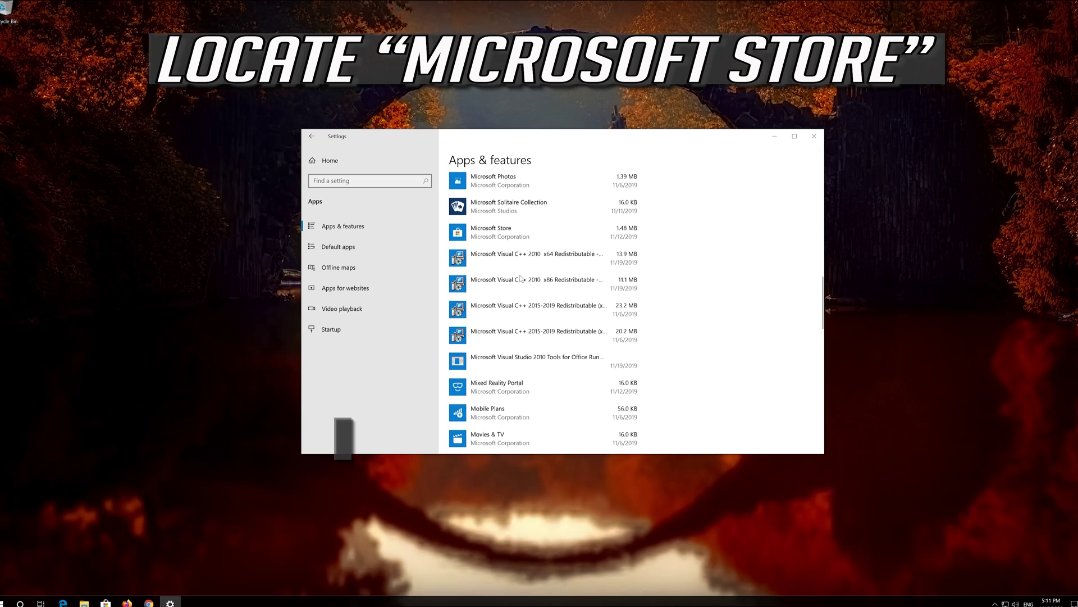
scroll(520, 275, up, 1)
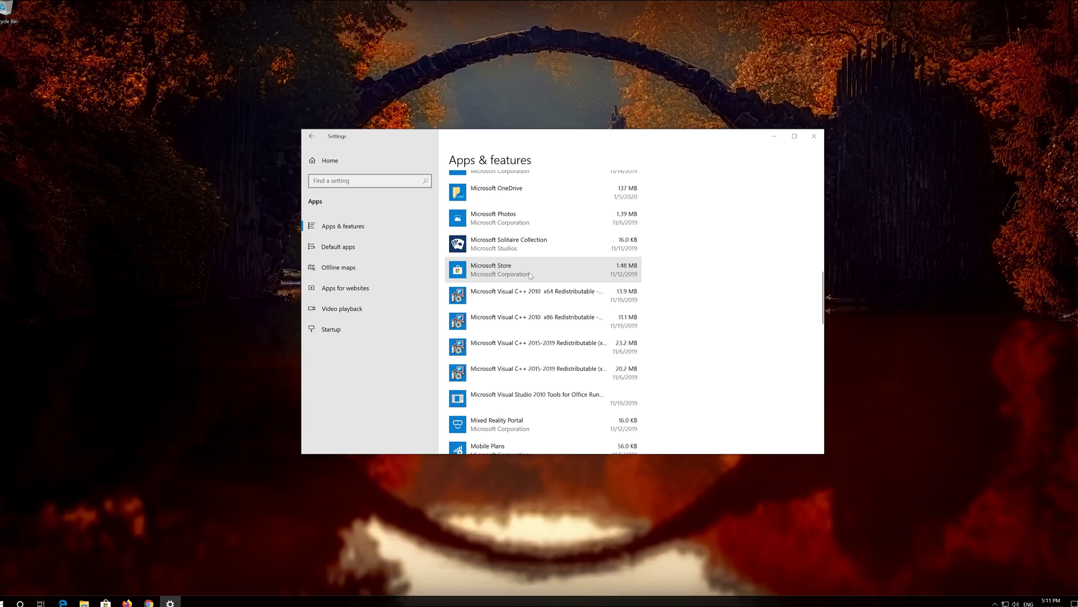
click(521, 276)
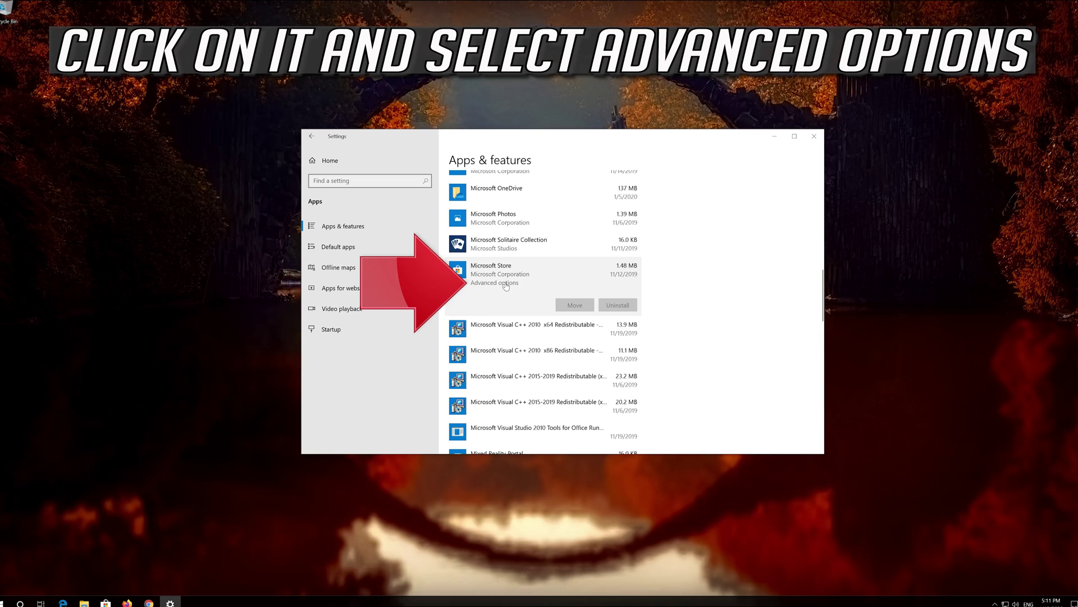
Step: Open Microsoft Store's Advanced options and choose Reset to clear its app data
click(506, 283)
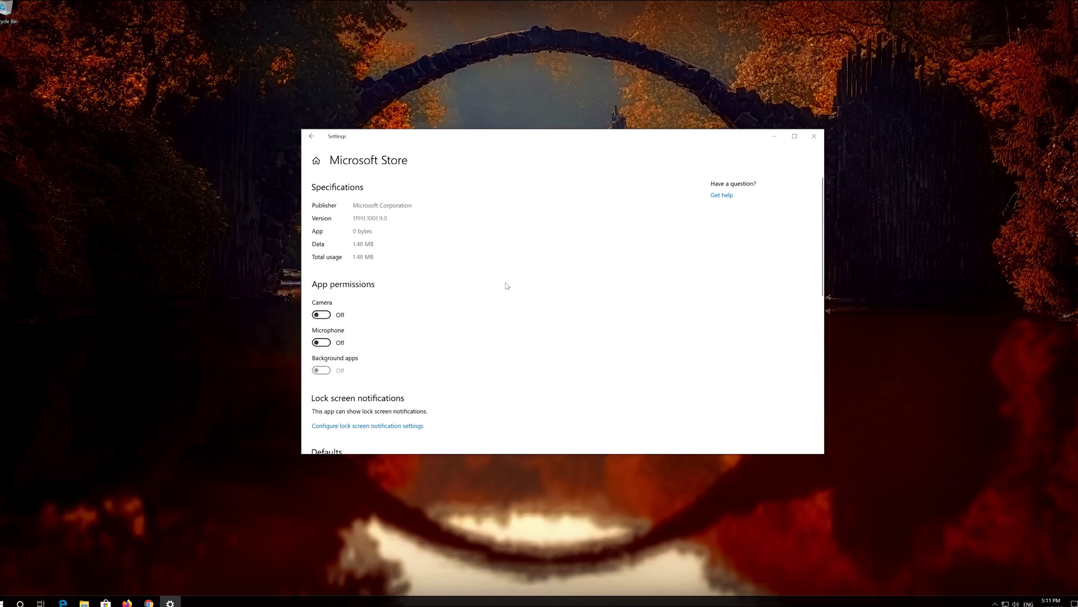
scroll(448, 300, down, 5)
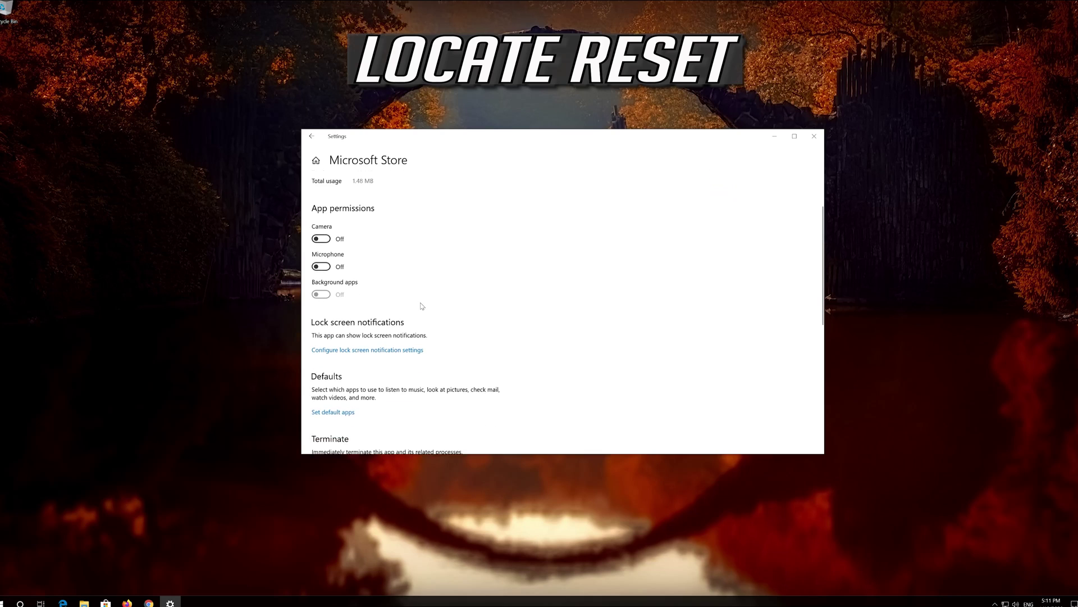
scroll(422, 305, down, 2)
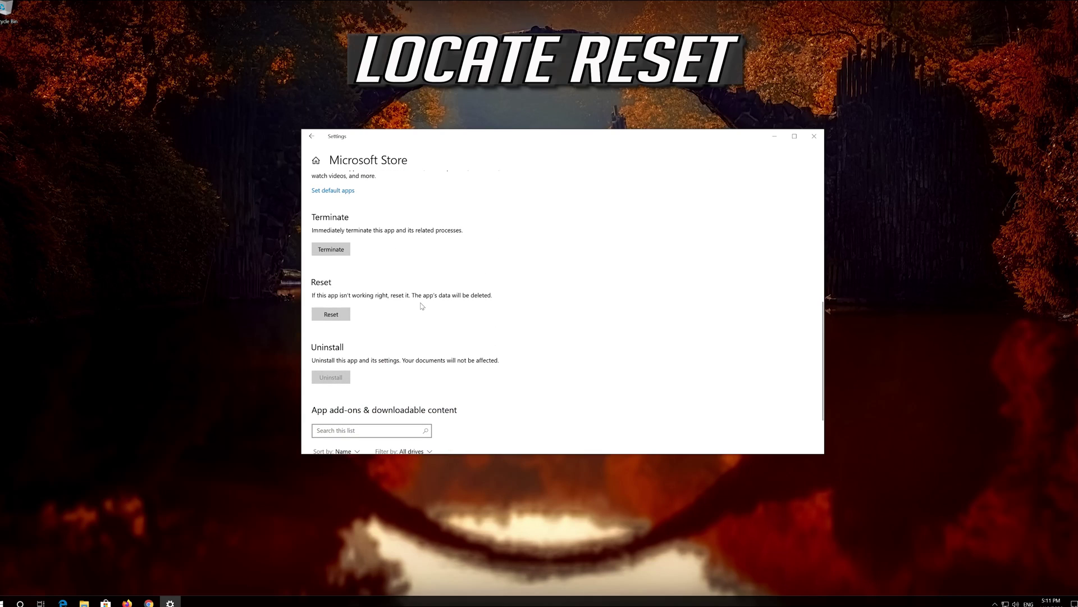
click(332, 317)
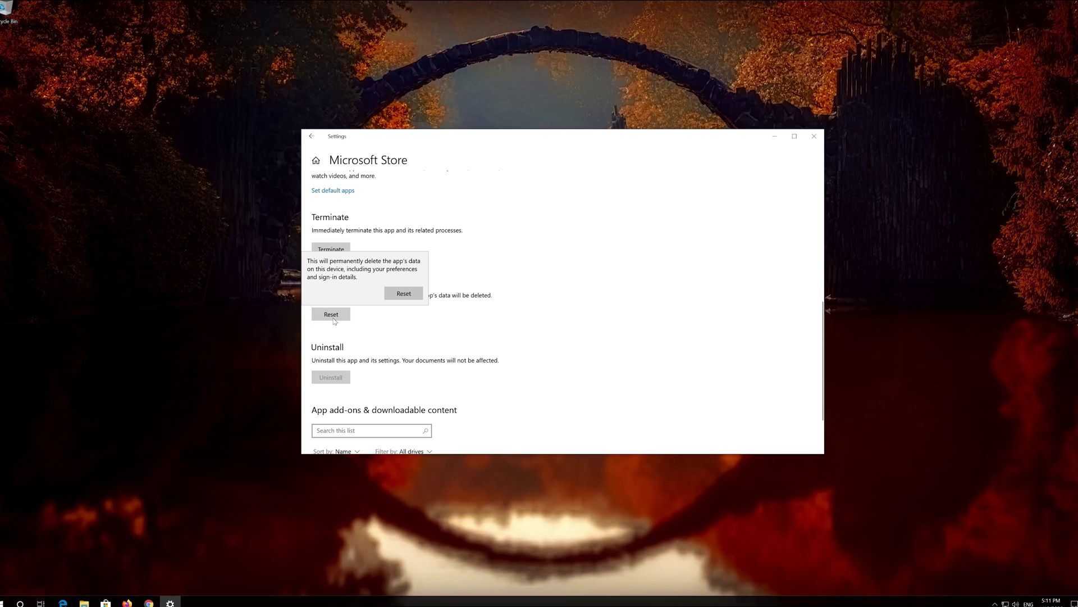
Step: Confirm the Store reset, close Settings, then launch Microsoft Store and centre its window
click(392, 296)
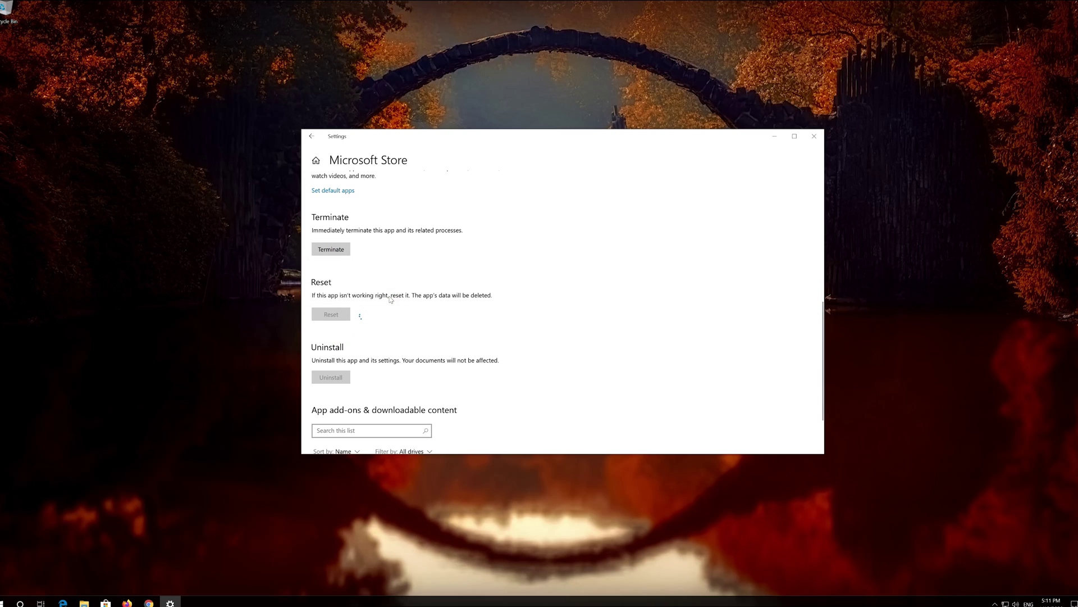
click(815, 136)
click(6, 601)
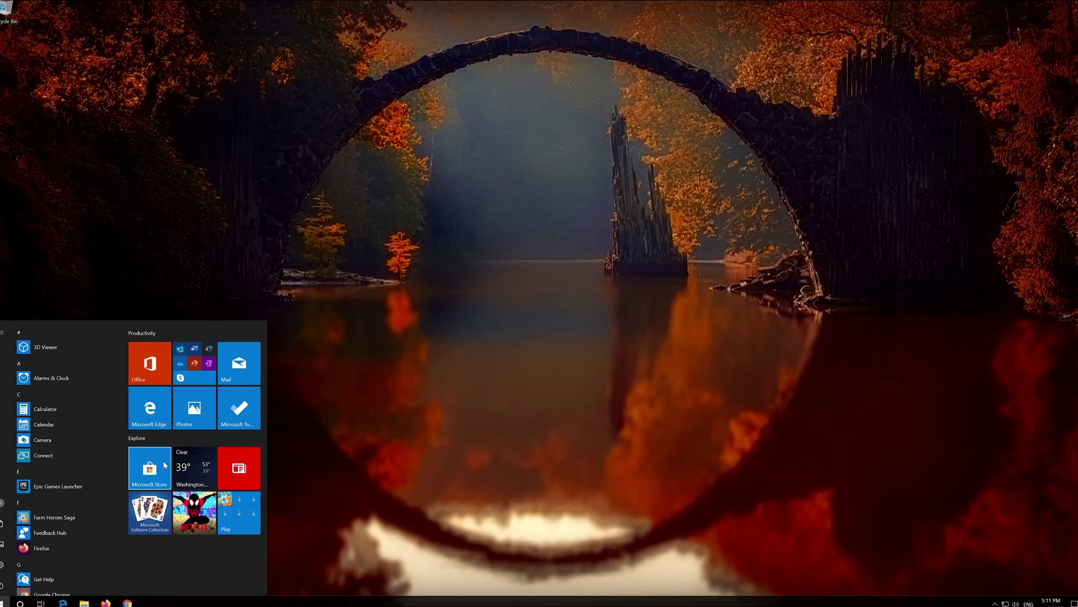
click(165, 465)
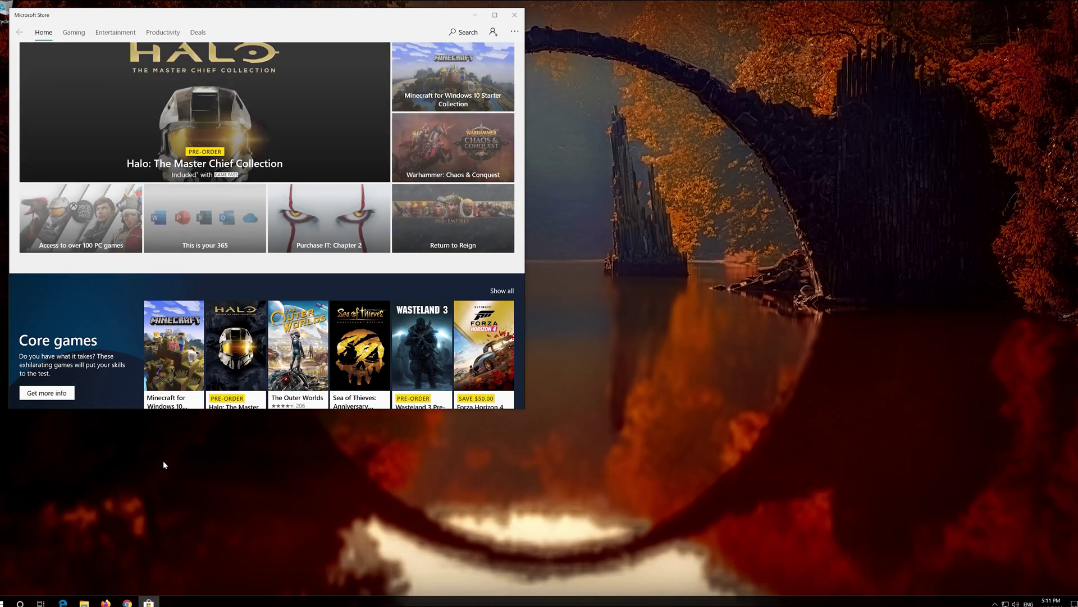
drag(343, 13, 642, 51)
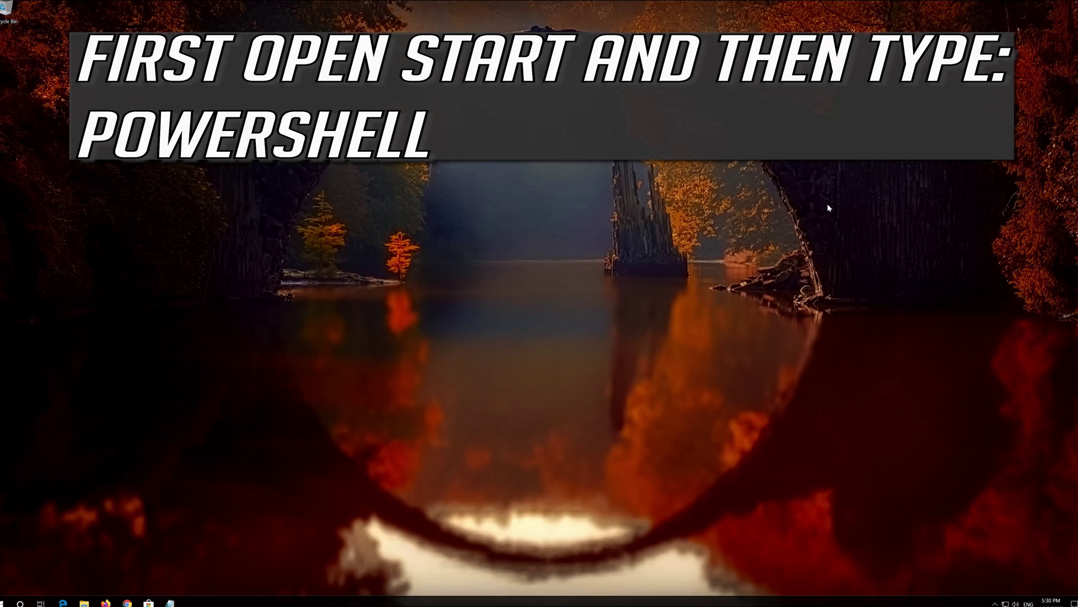
Step: Search Start for powershell and run Windows PowerShell as administrator, allowing the elevation prompt
key(super)
text(pow)
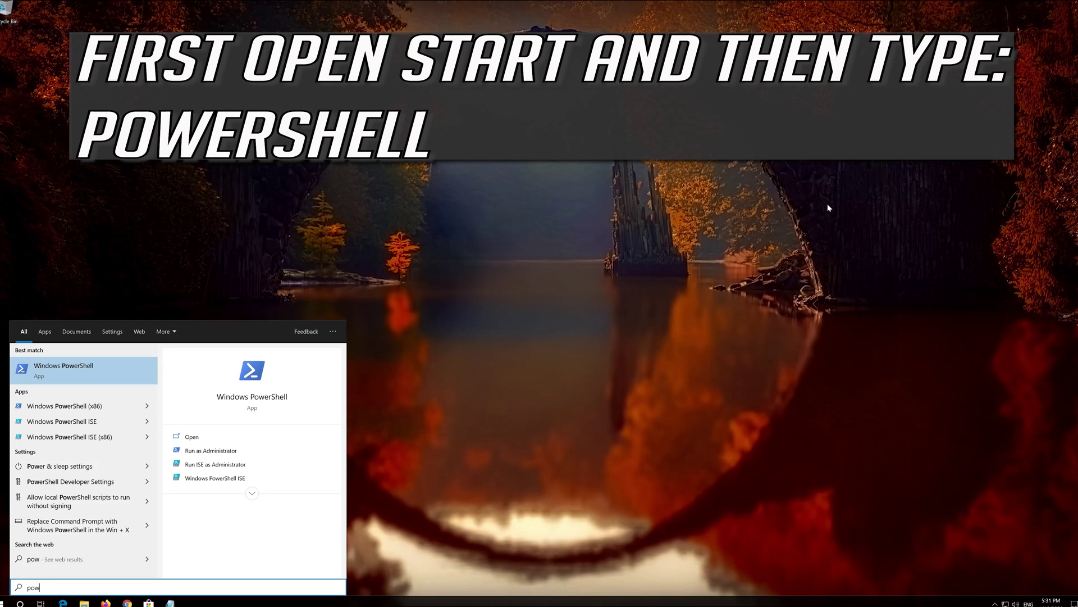
text(ershell)
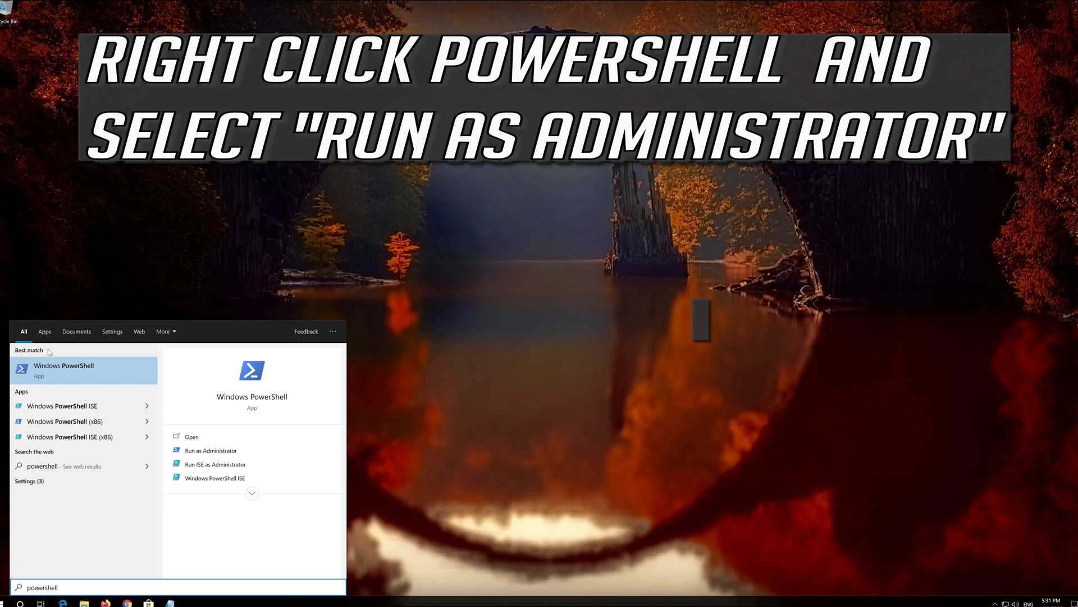
right_click(76, 375)
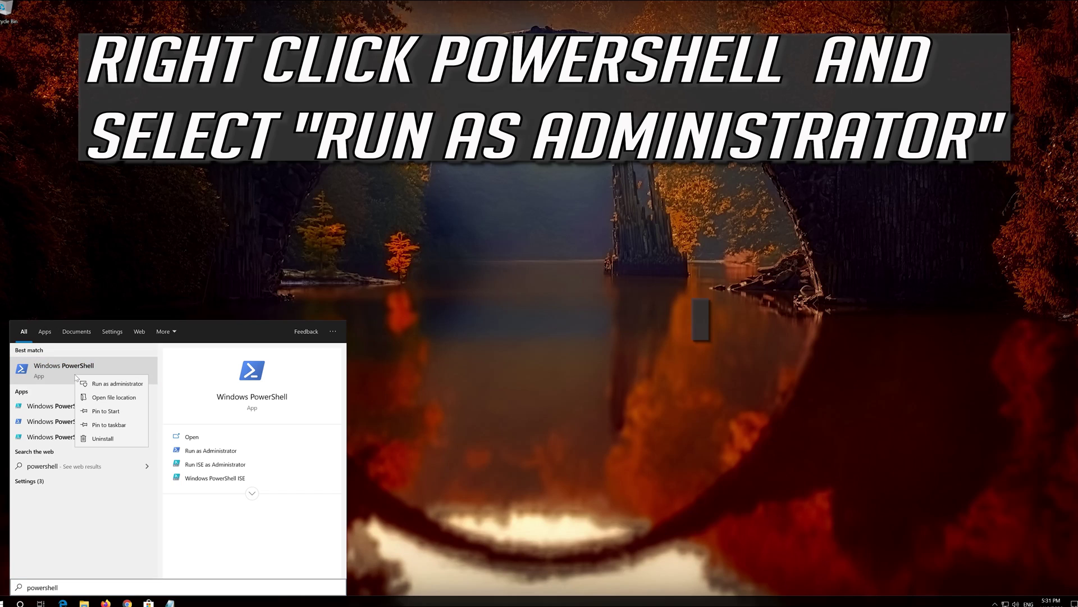
click(119, 384)
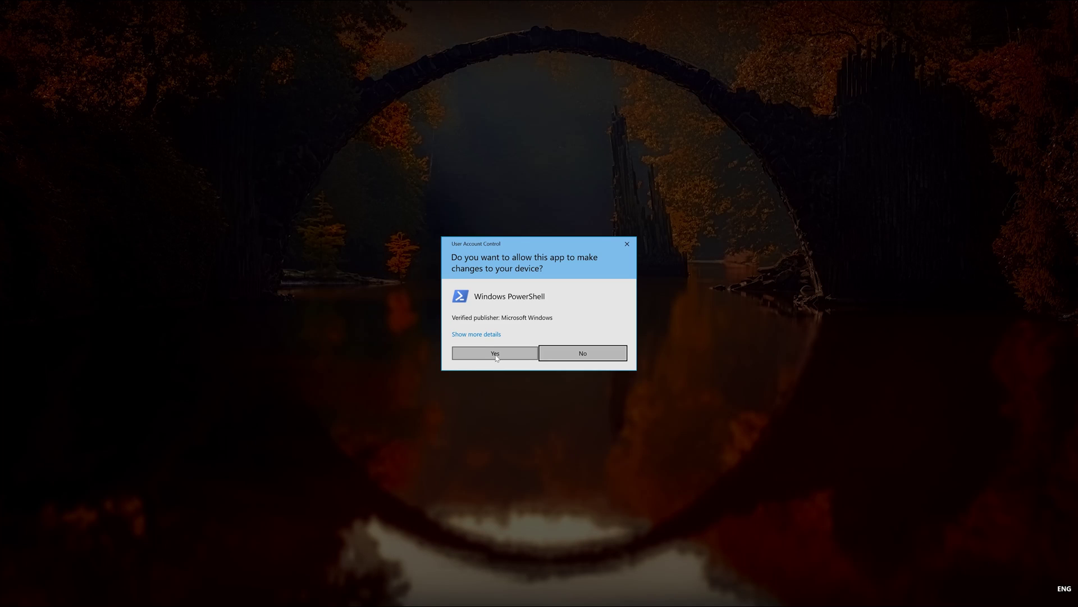
click(495, 354)
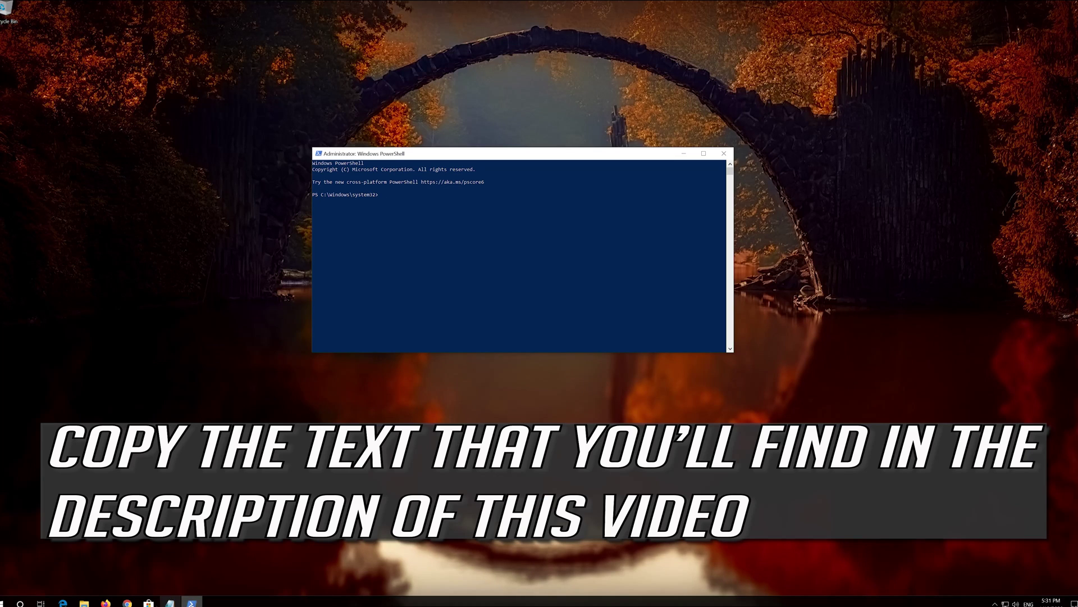
Step: Switch to Notepad and copy the whole app package re-registration script
click(171, 601)
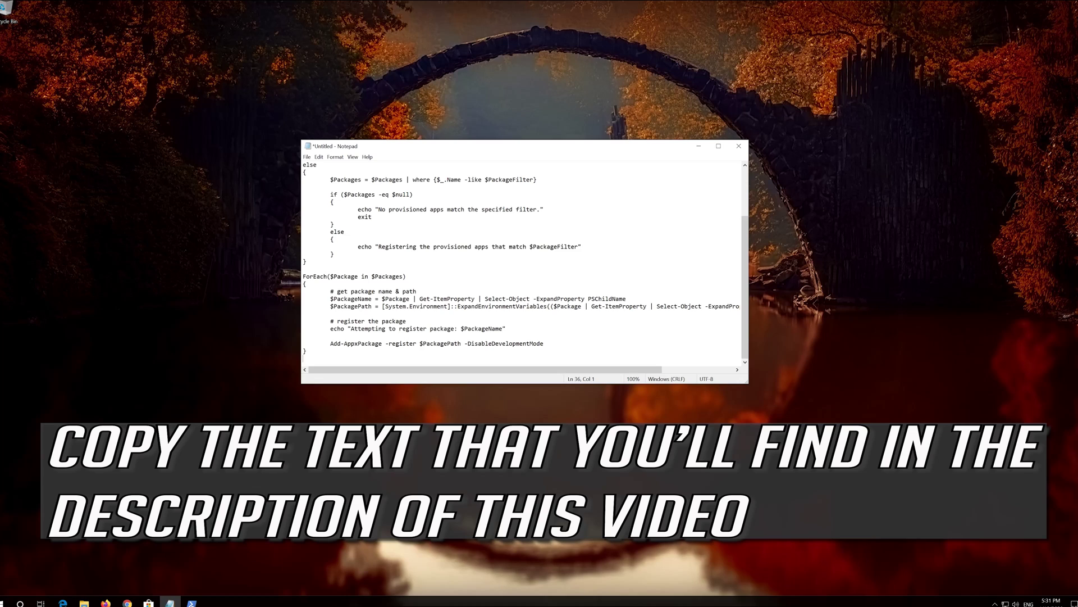
drag(306, 348, 267, 161)
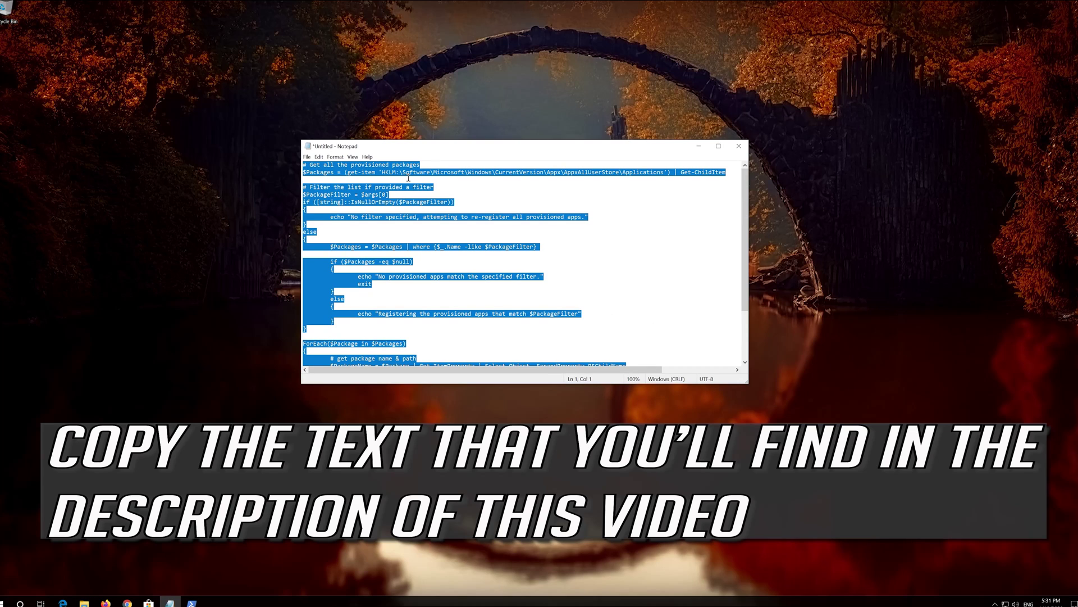
right_click(408, 179)
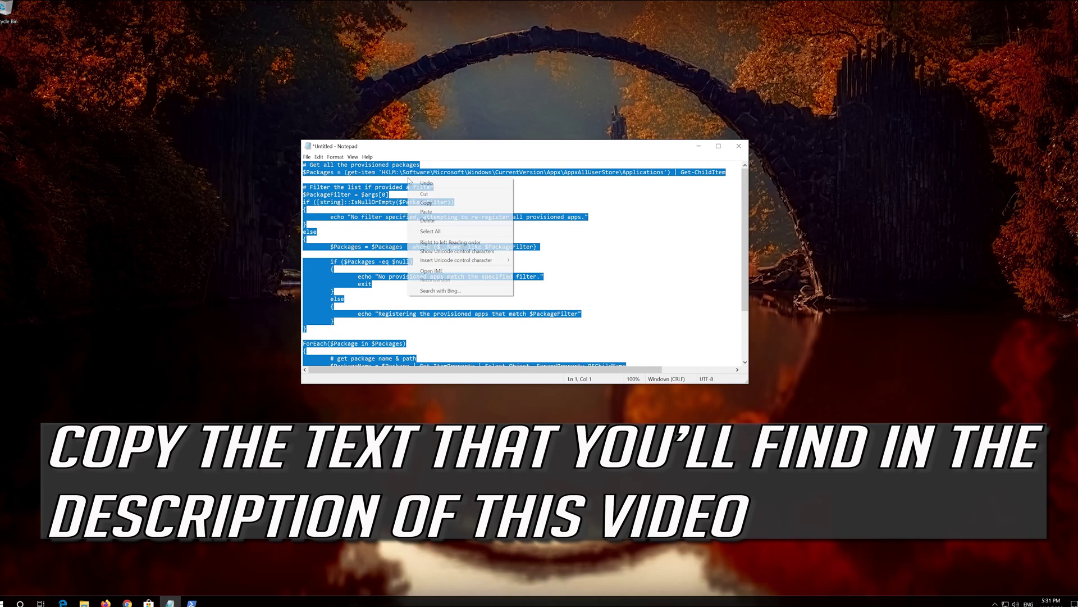
click(425, 204)
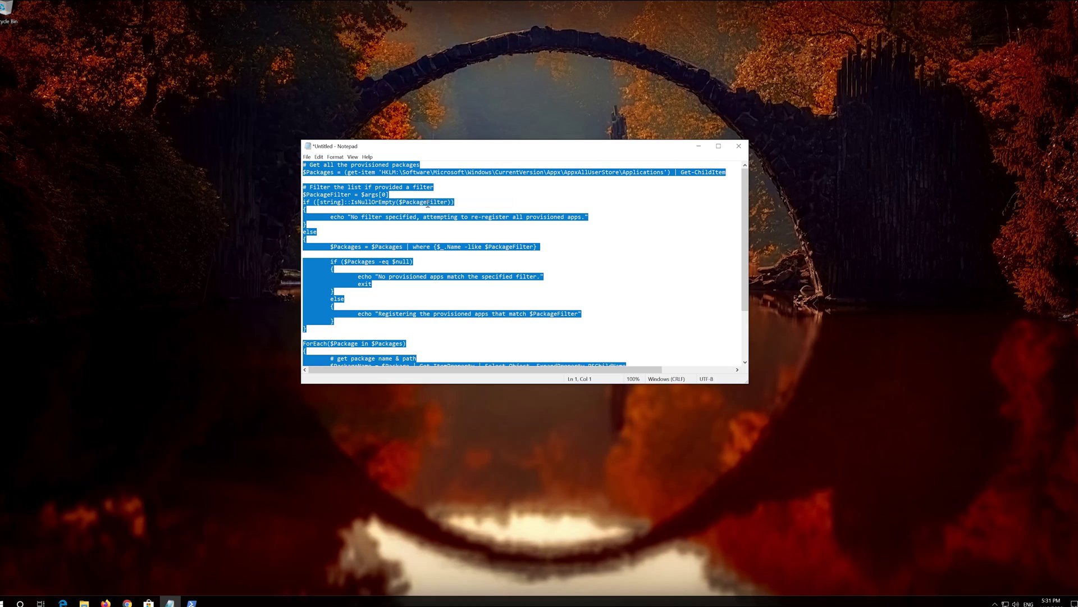
Step: Paste the re-registration script into the administrator PowerShell console and run it
click(702, 148)
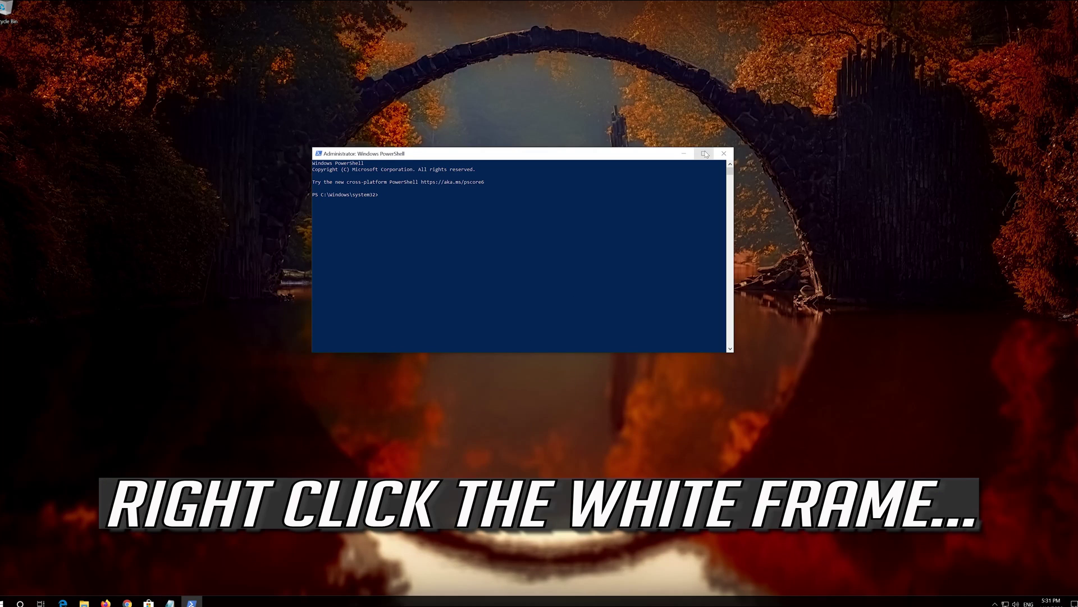
right_click(503, 152)
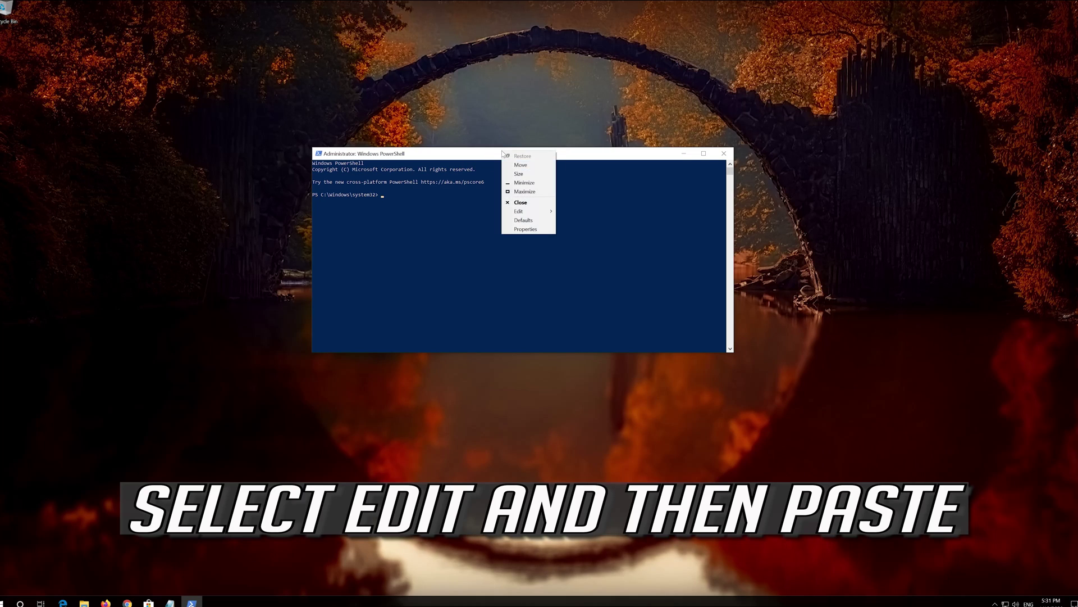
click(518, 213)
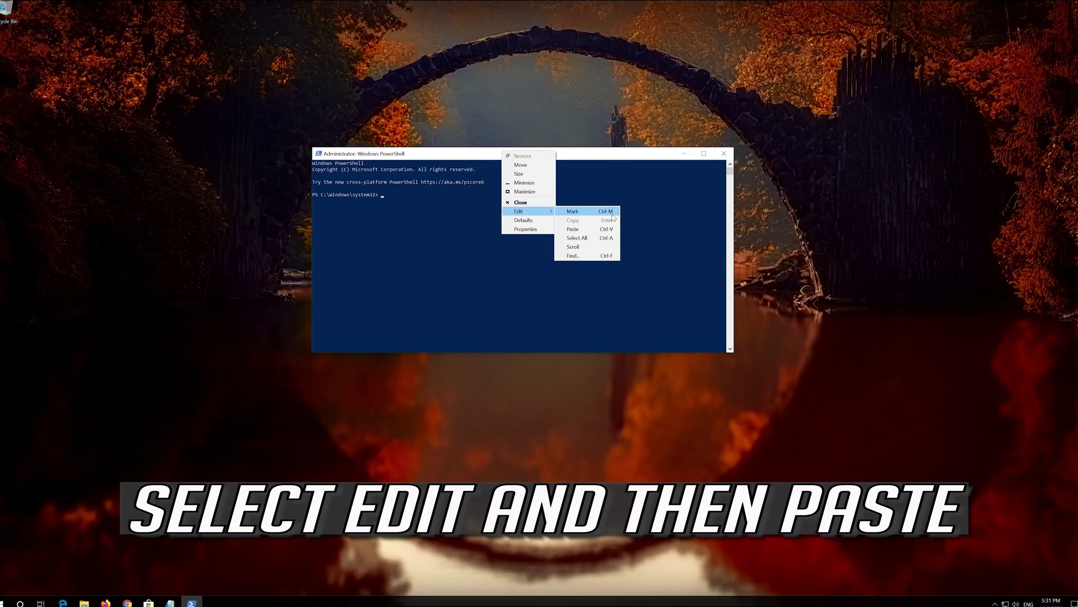
click(578, 229)
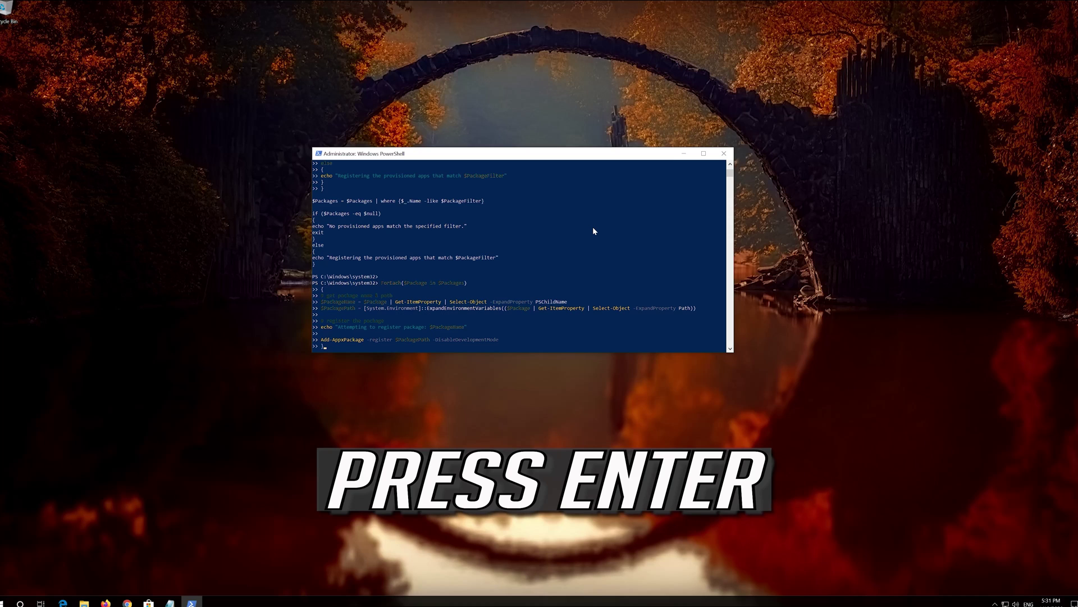
key(Return)
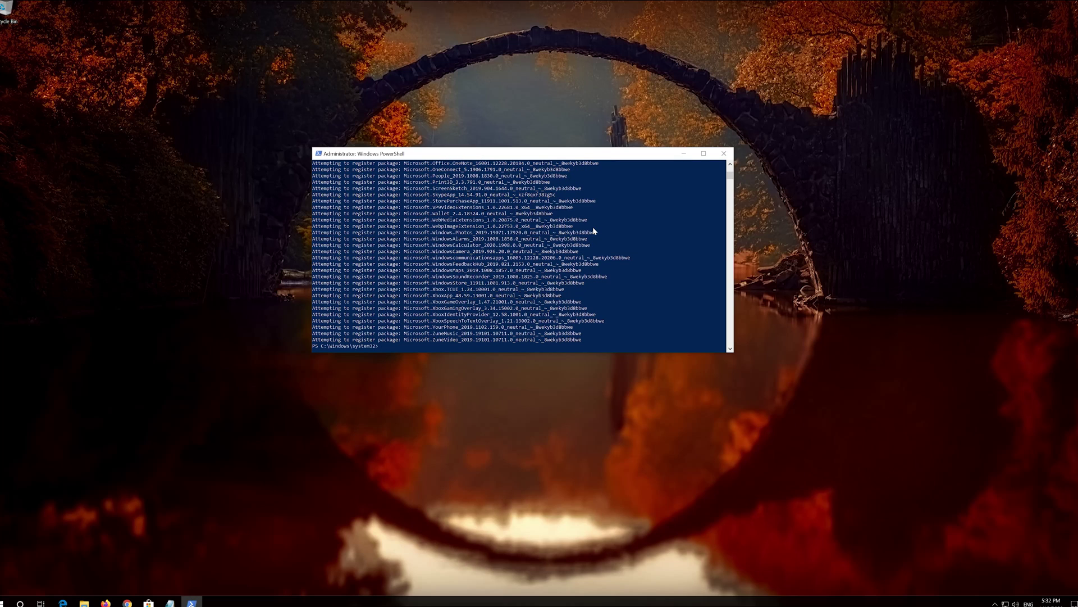
text(exit)
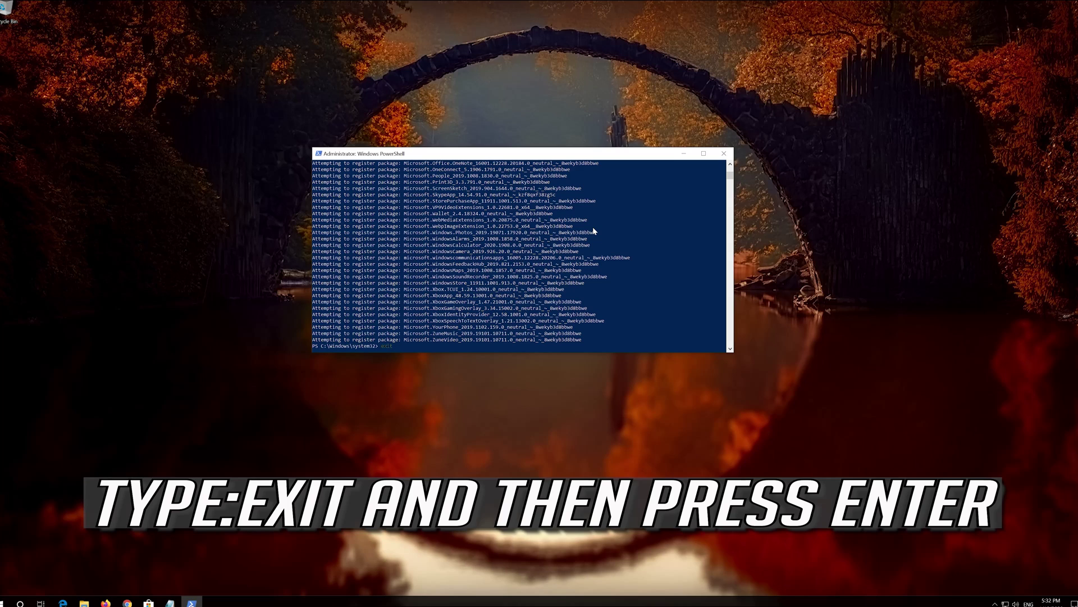
Step: Exit PowerShell with the exit command and restart the PC from Start's power options
key(Return)
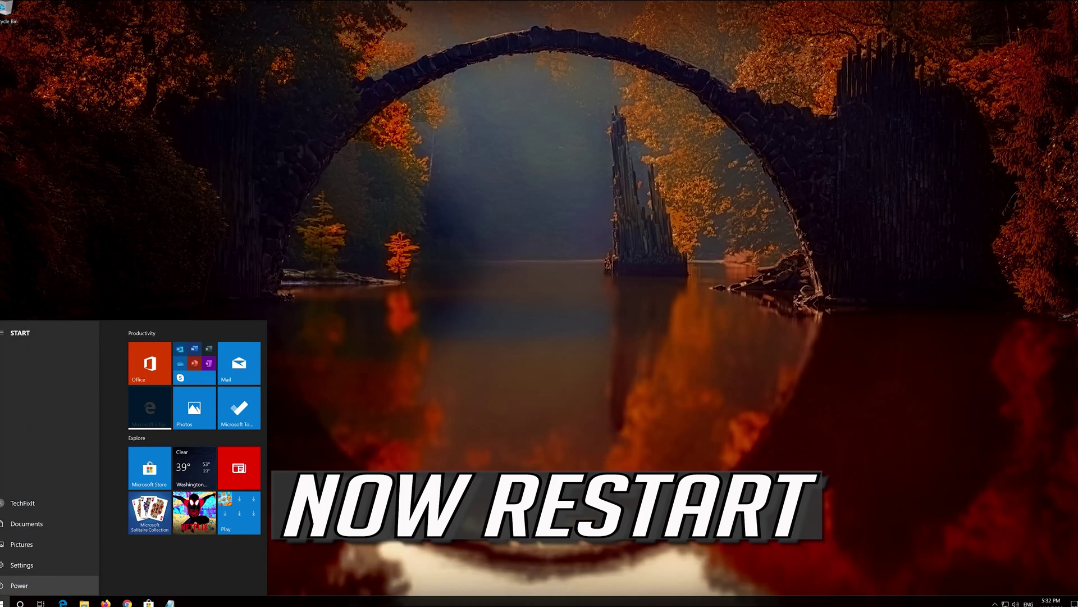
click(6, 586)
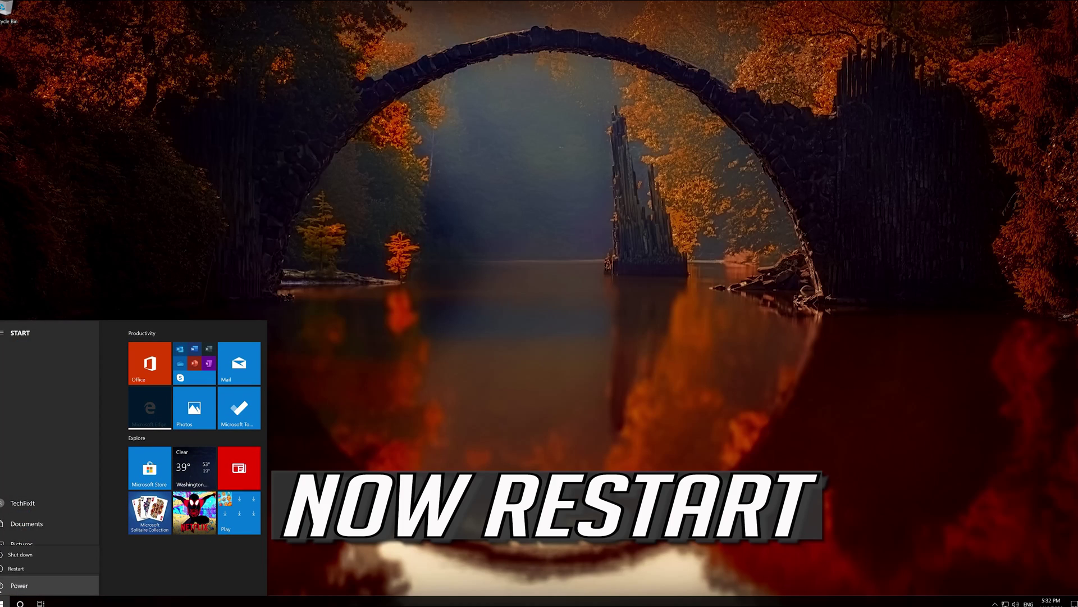
click(8, 567)
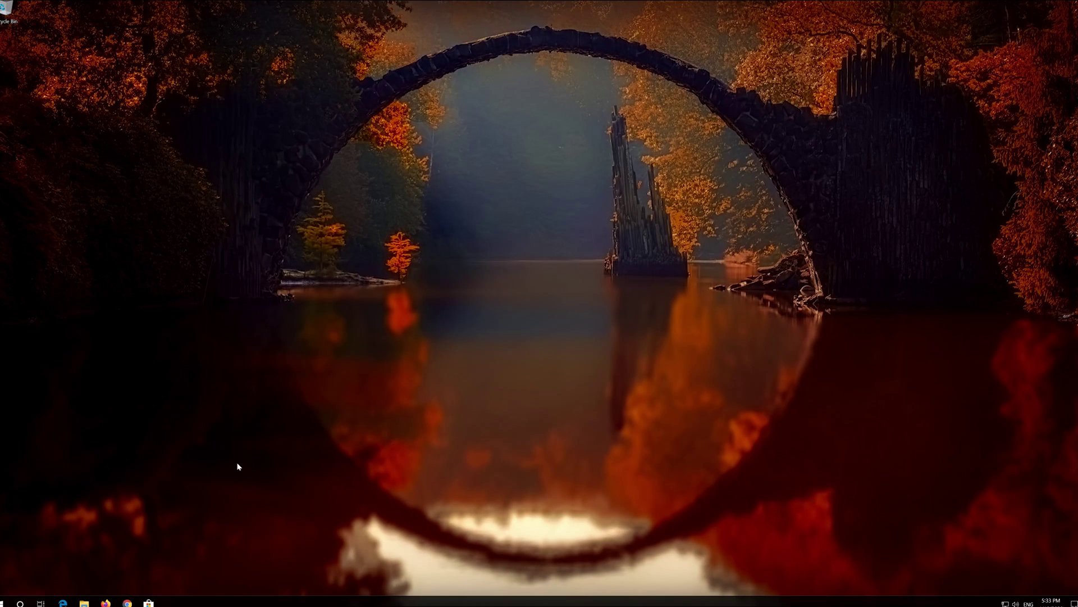
Step: Run wsreset so the Store reopens to Home, close it, and bring up Start's power options
click(148, 602)
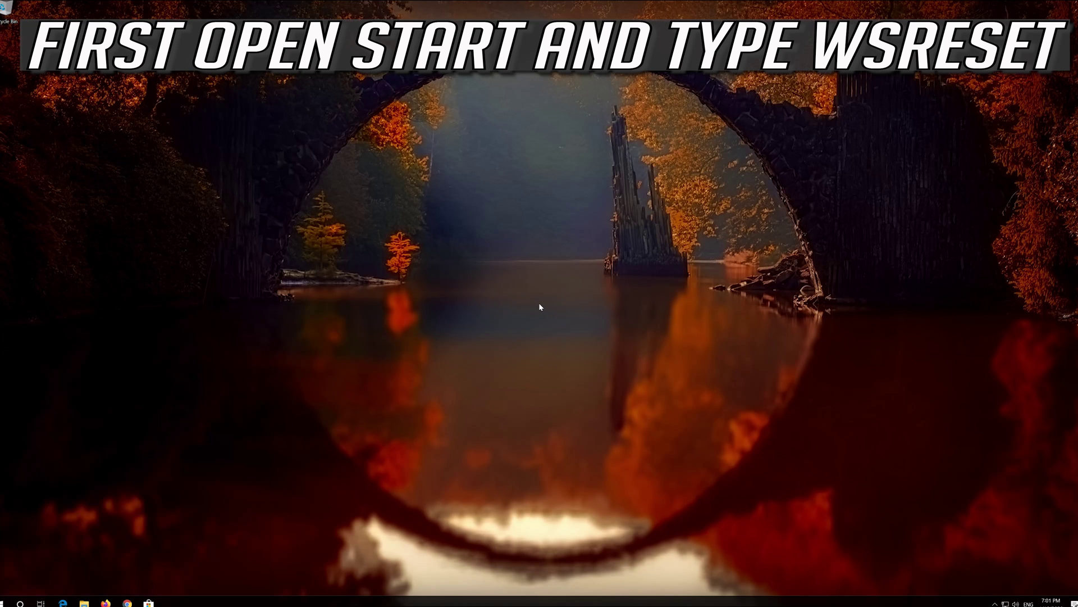
text(reset)
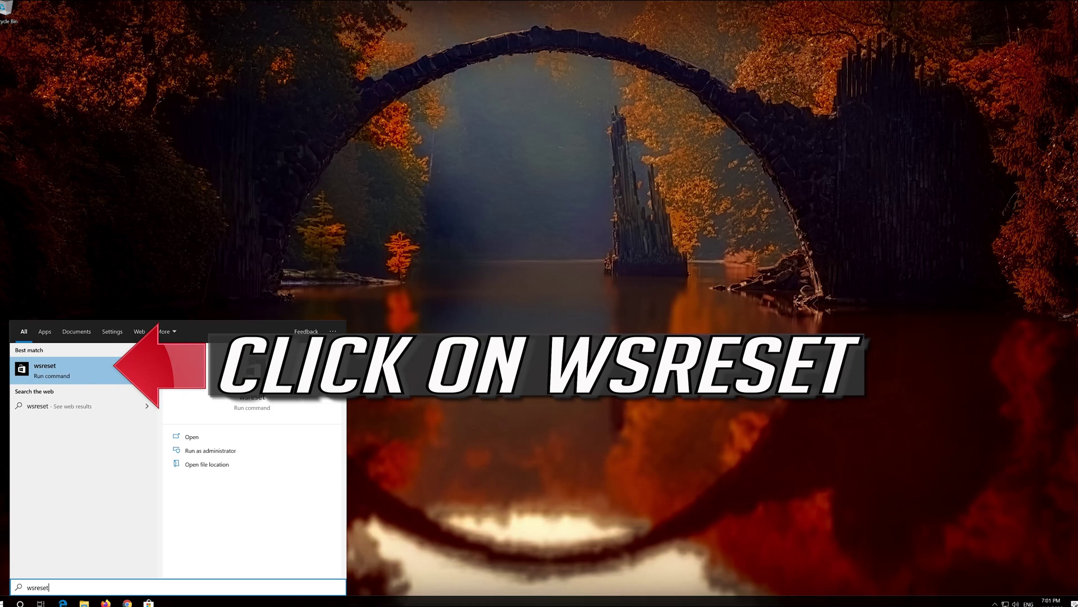
click(101, 366)
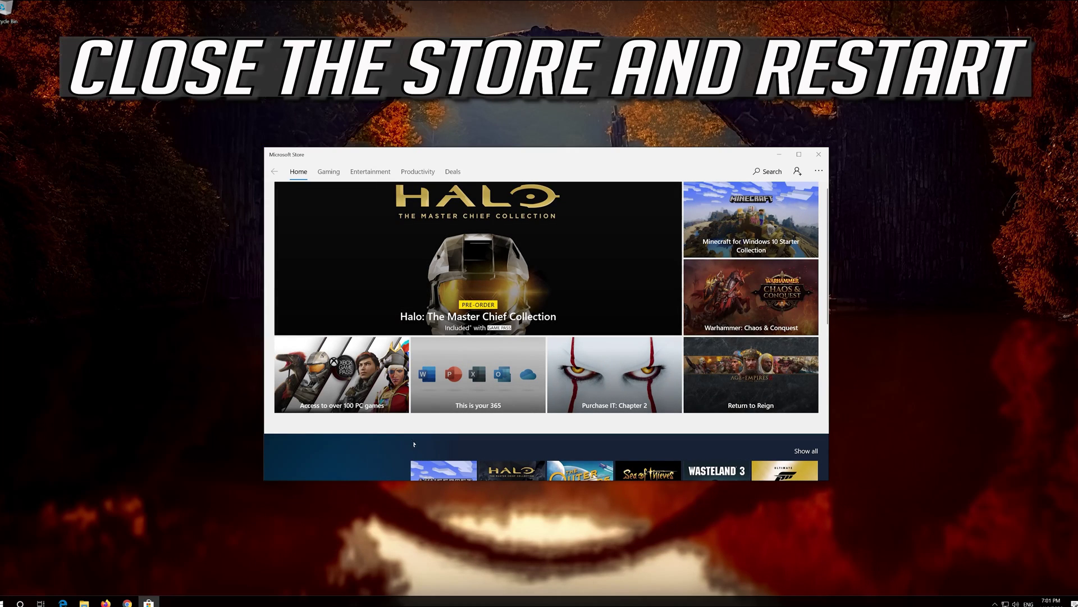
click(818, 158)
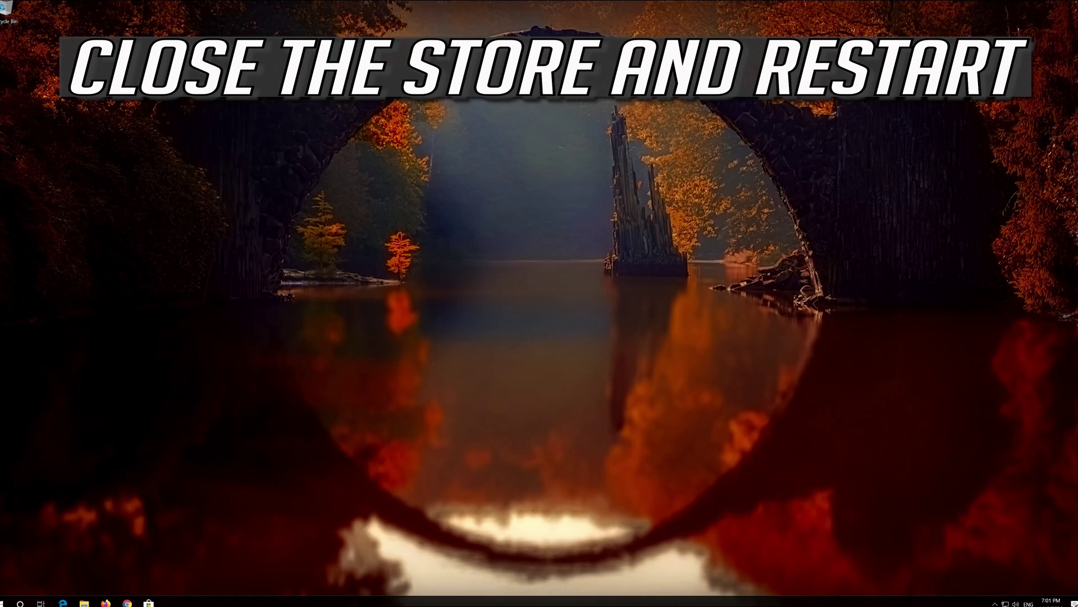
click(6, 601)
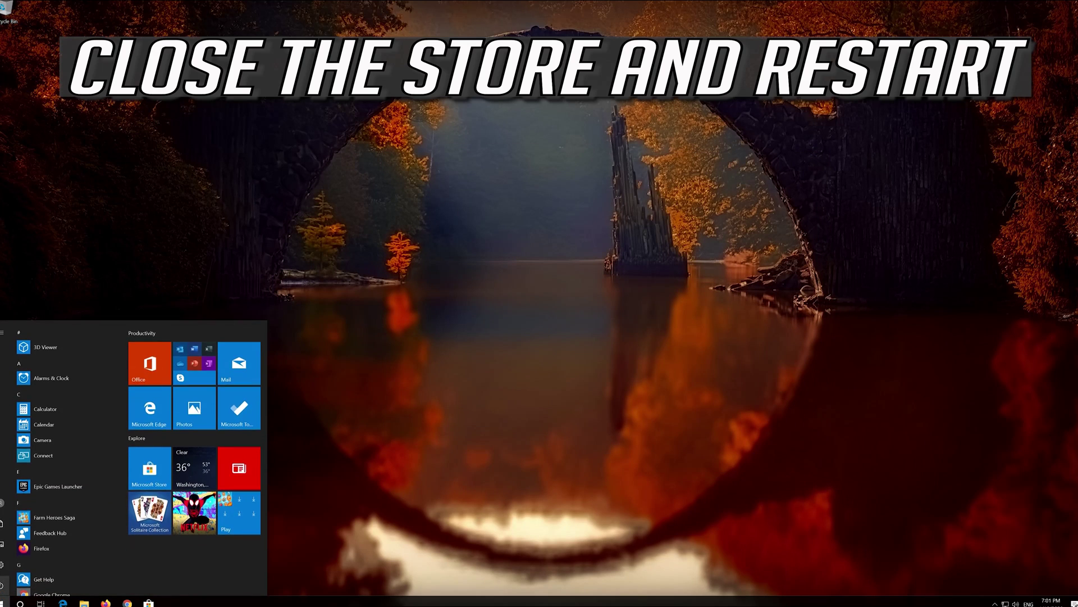
click(3, 585)
Step: Restart the PC, then load Microsoft's Download Windows 10 page in Chrome from the pasted URL
click(5, 565)
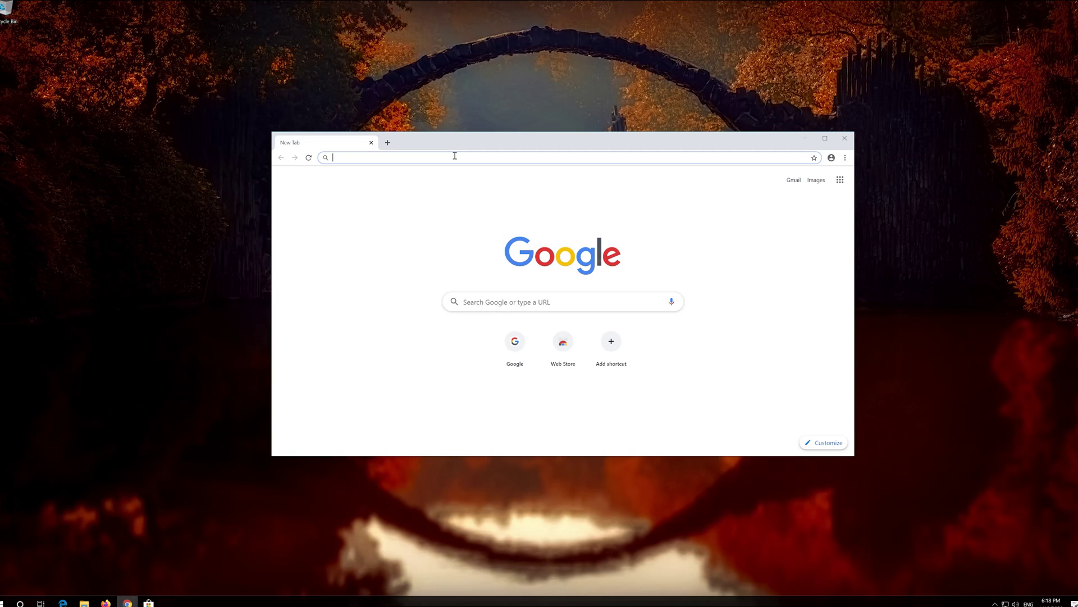
key(ctrl+v)
key(Return)
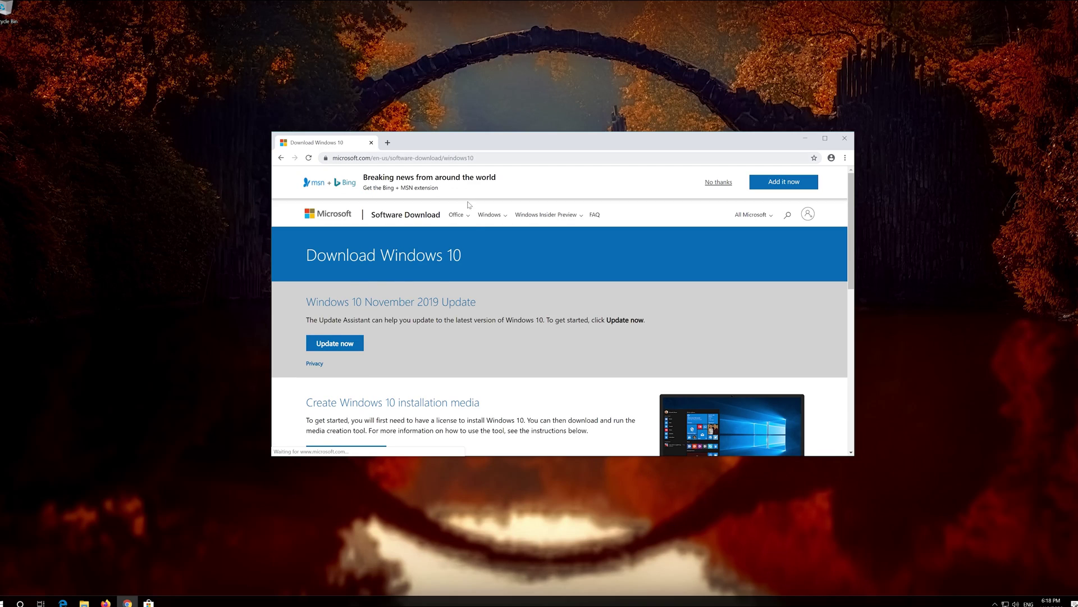
Step: Download the Media Creation Tool from the page and close Chrome
scroll(522, 331, down, 1)
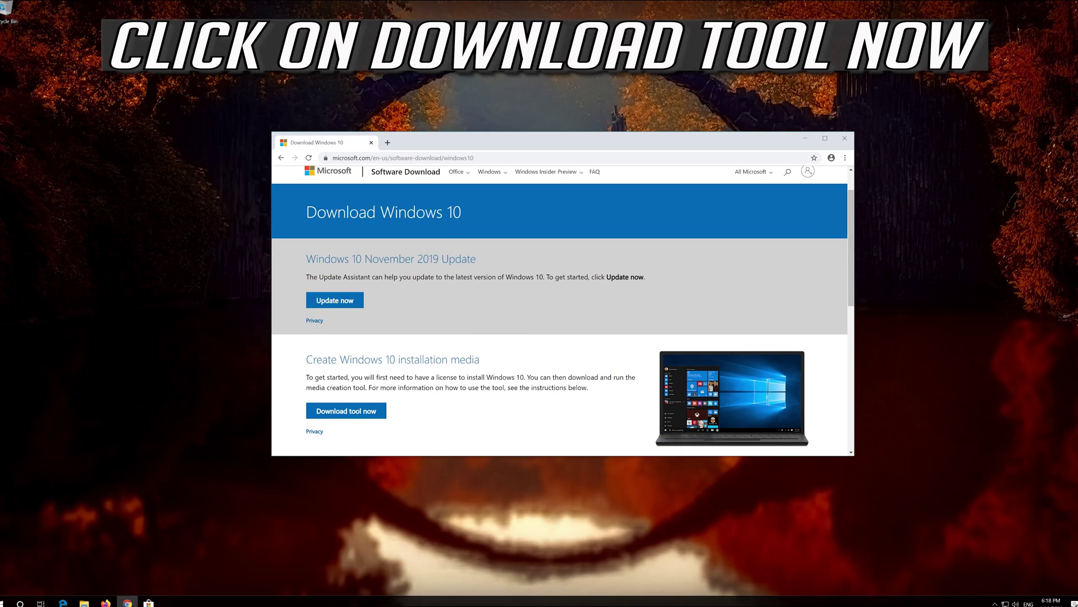
click(367, 412)
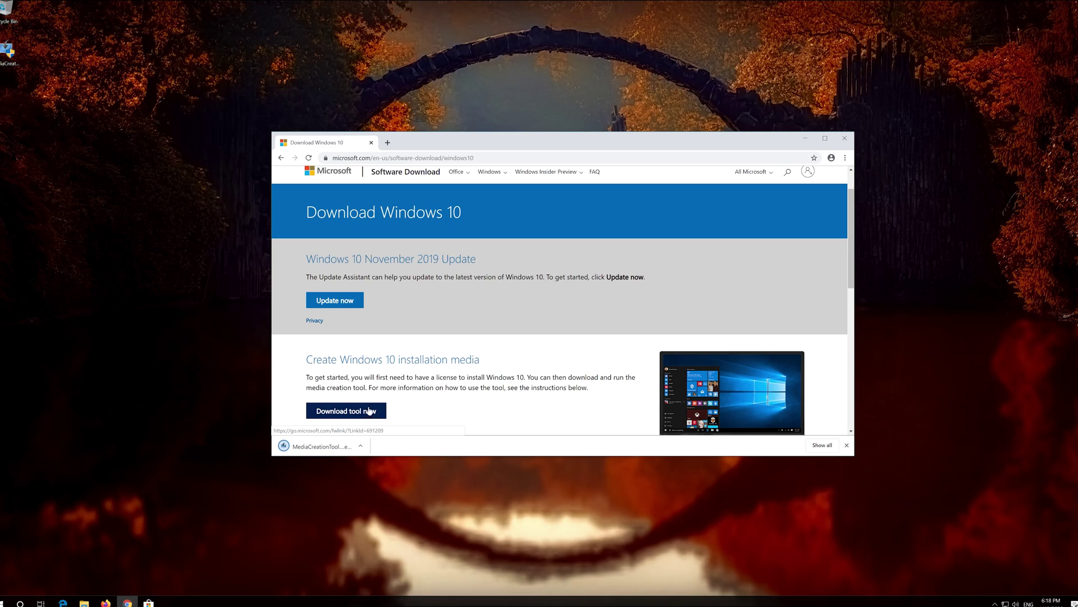
click(846, 144)
Step: Run MediaCreationTool with admin approval, accept its license, and continue with Upgrade this PC now
double_click(5, 57)
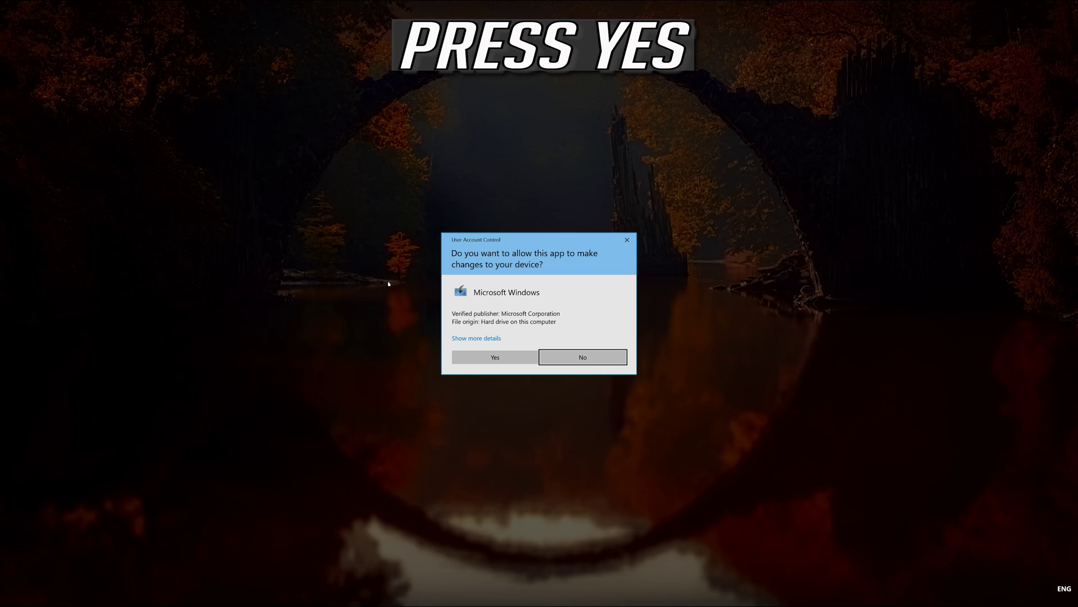
click(491, 360)
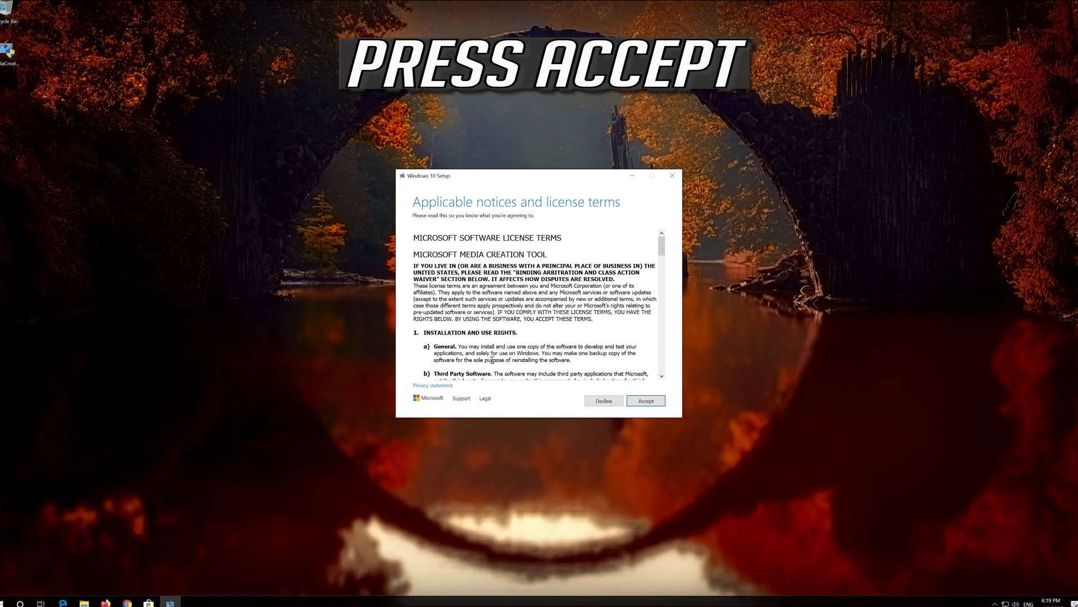
click(661, 400)
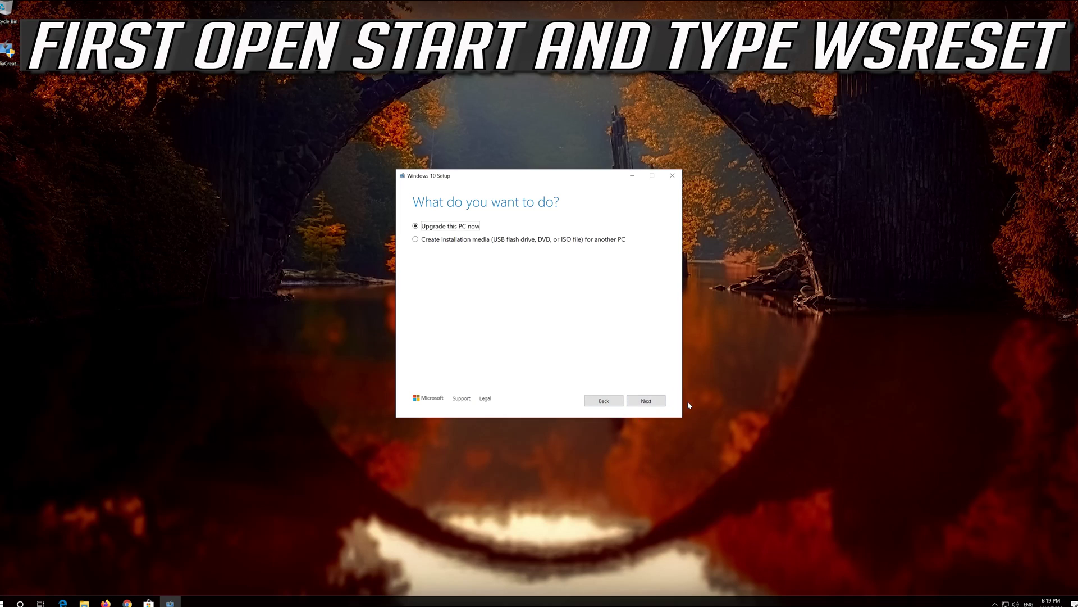
click(643, 403)
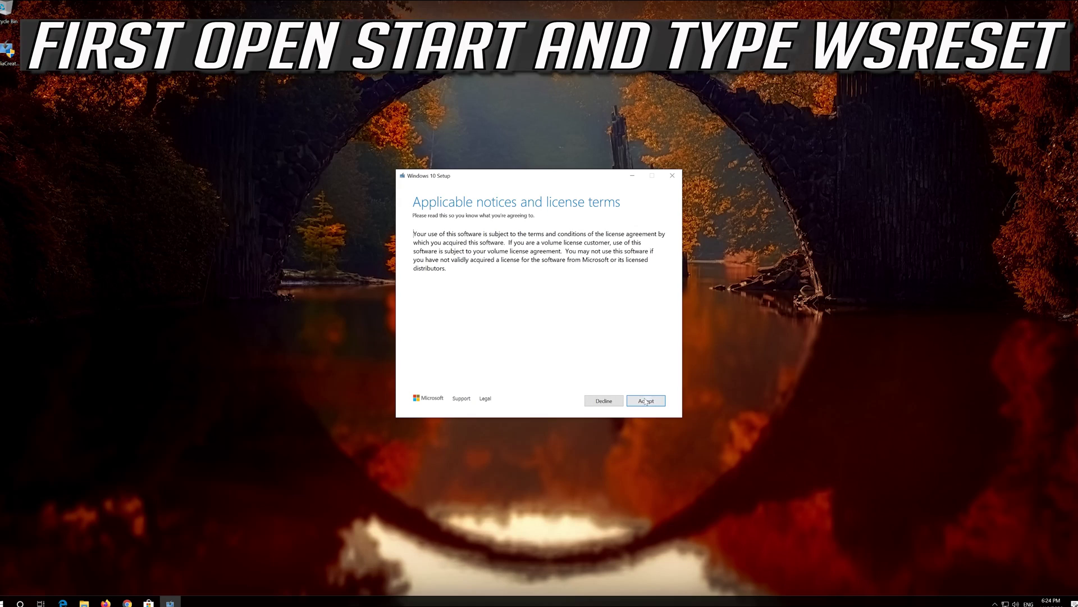
Step: Accept the Windows 10 license terms and install Windows 10 Pro keeping personal files and apps
click(652, 400)
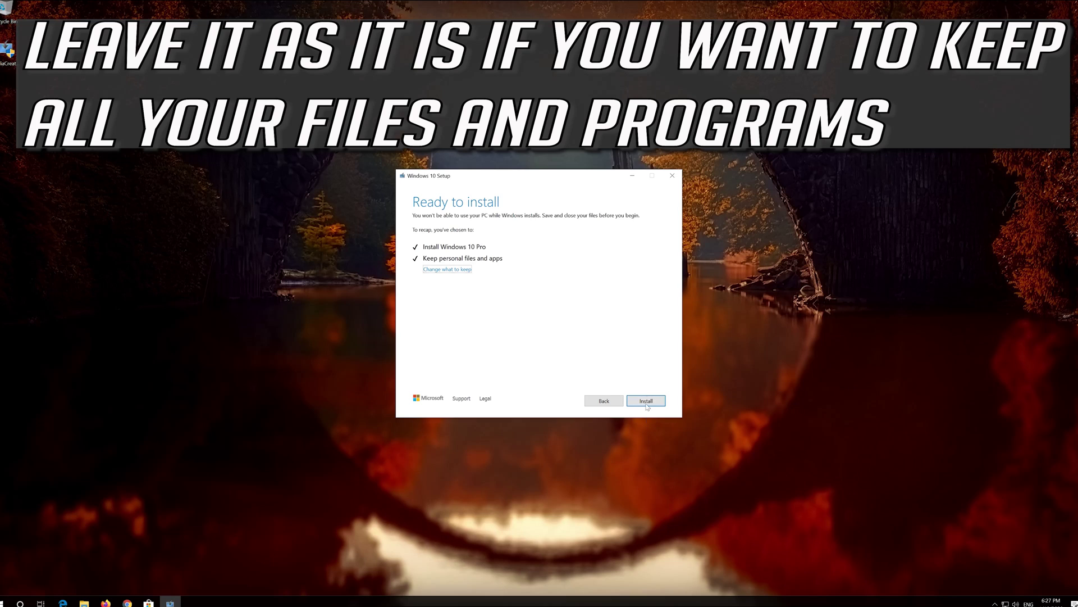
click(646, 401)
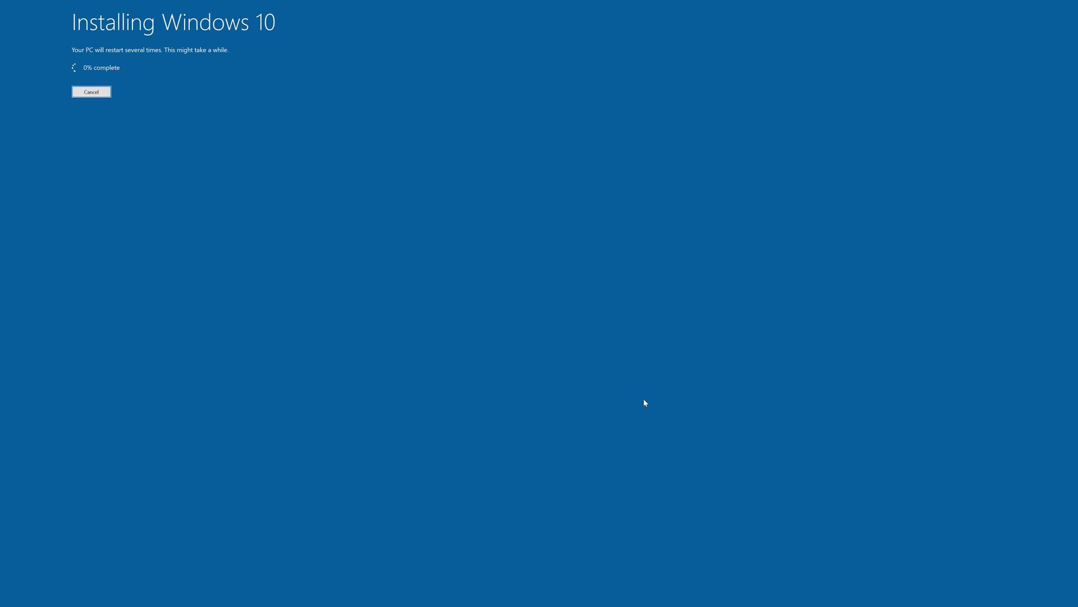